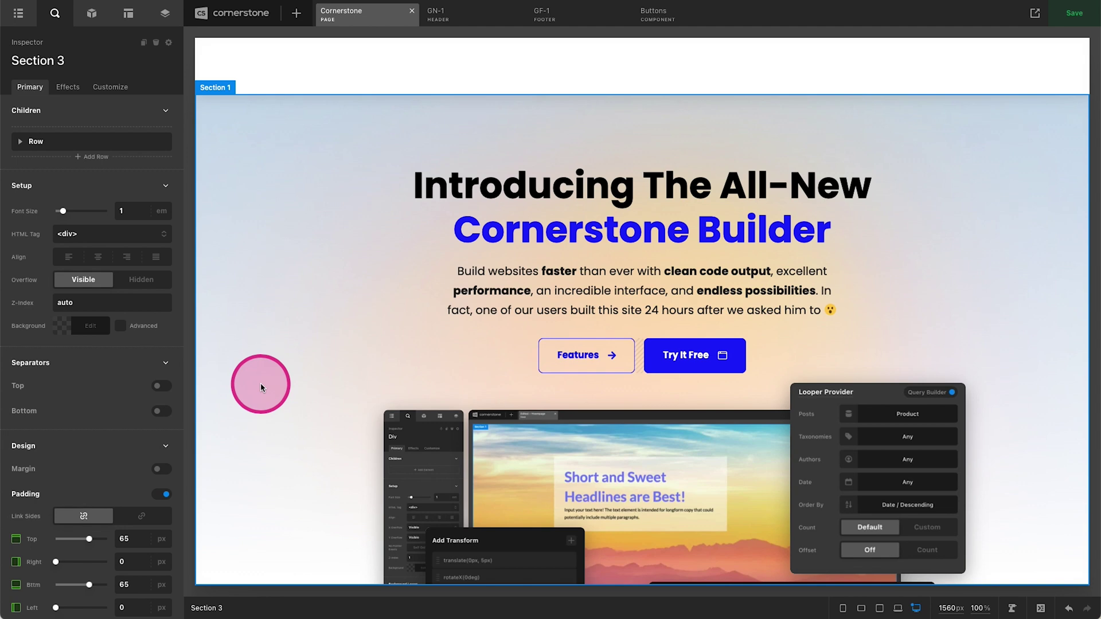
Scroll down past the hero and first row to Section 3's row of four feature cards
scroll(260, 383, "down", 8)
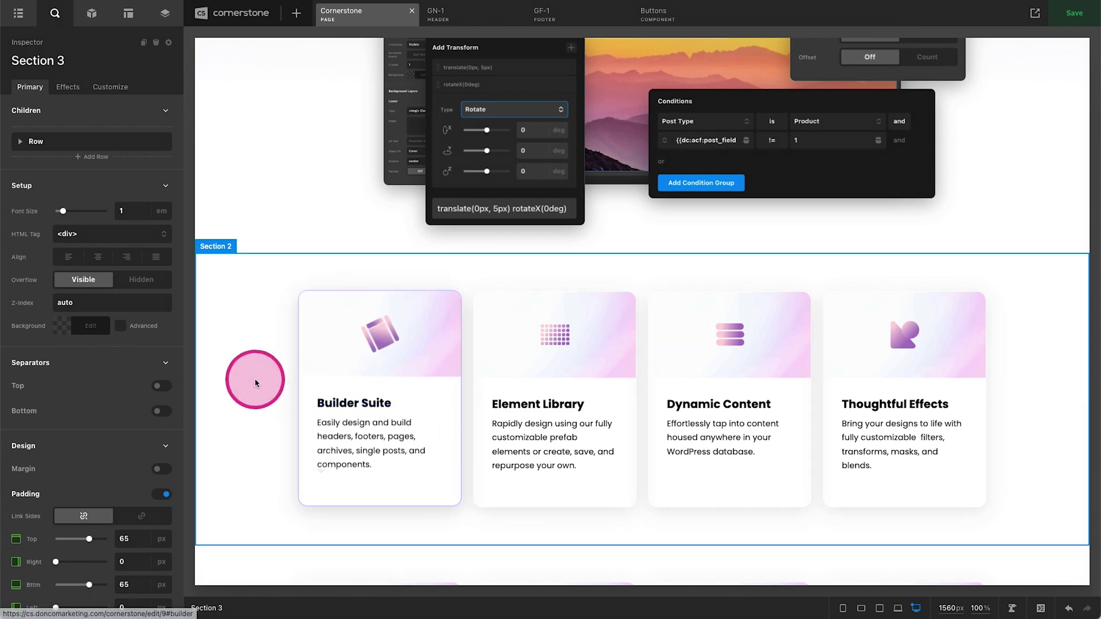
scroll(255, 378, "down", 5)
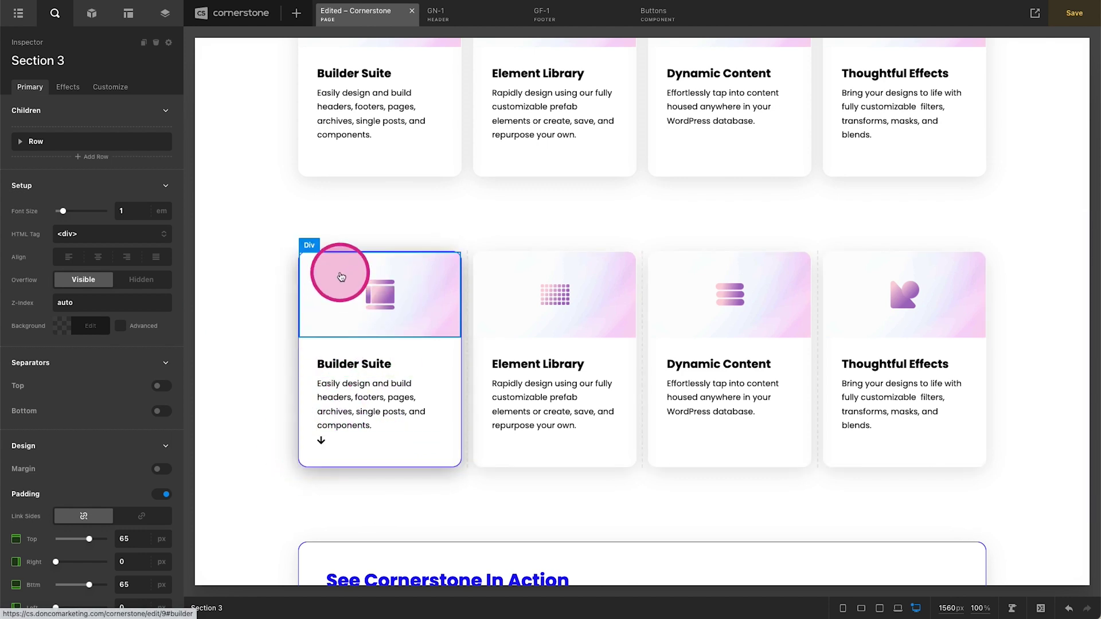
scroll(304, 334, "up", 4)
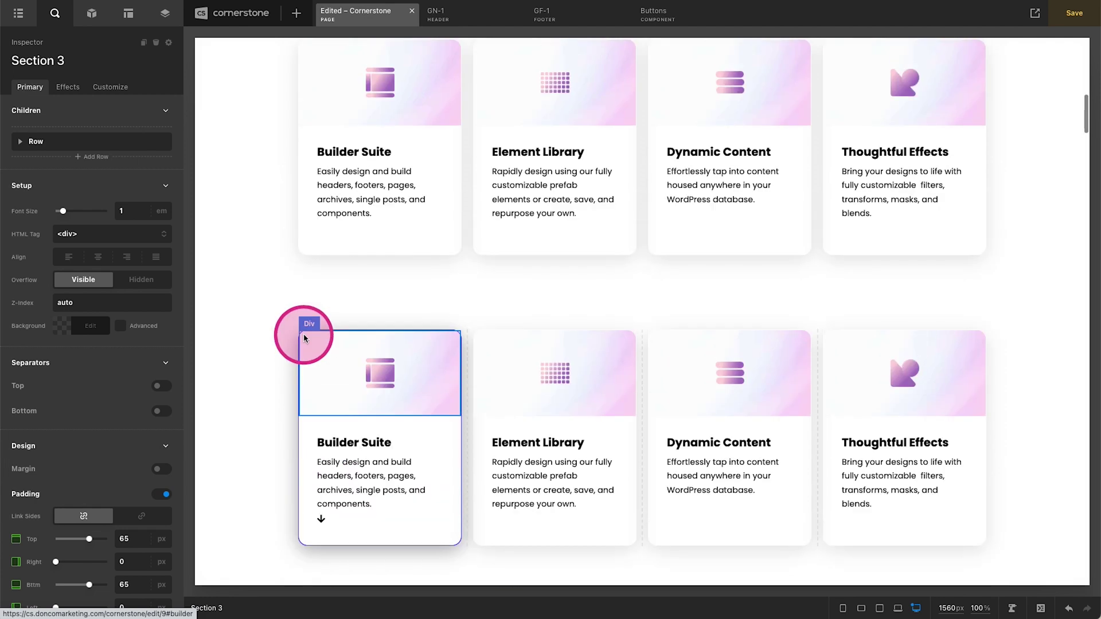
scroll(313, 315, "down", 4)
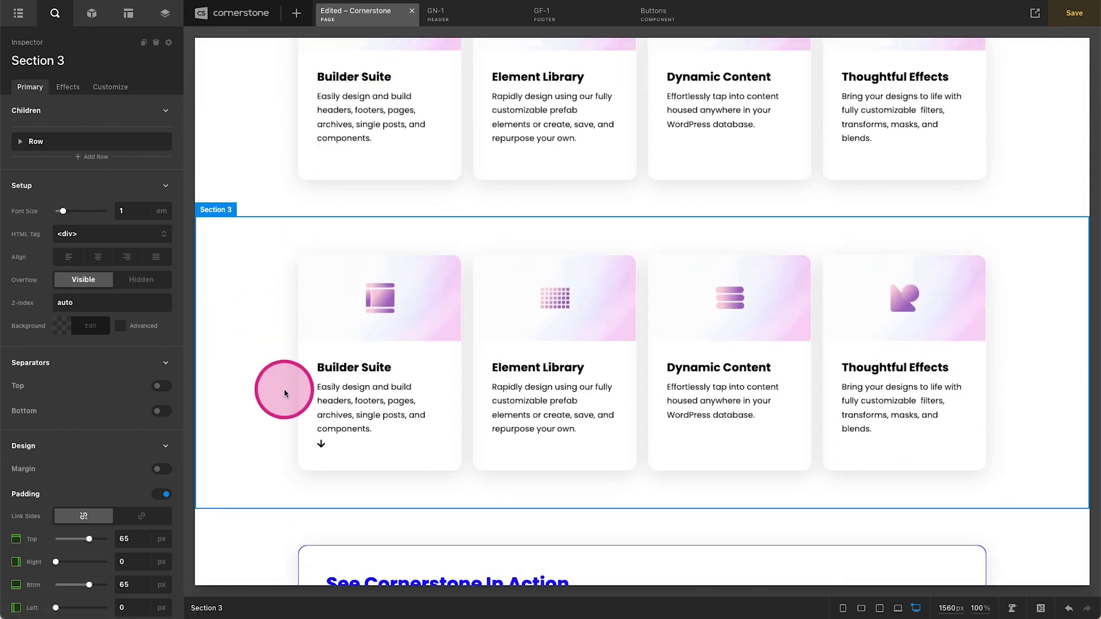
Select the Builder Suite card's whole column (Column 1) and show its Effects settings
left_click(321, 356)
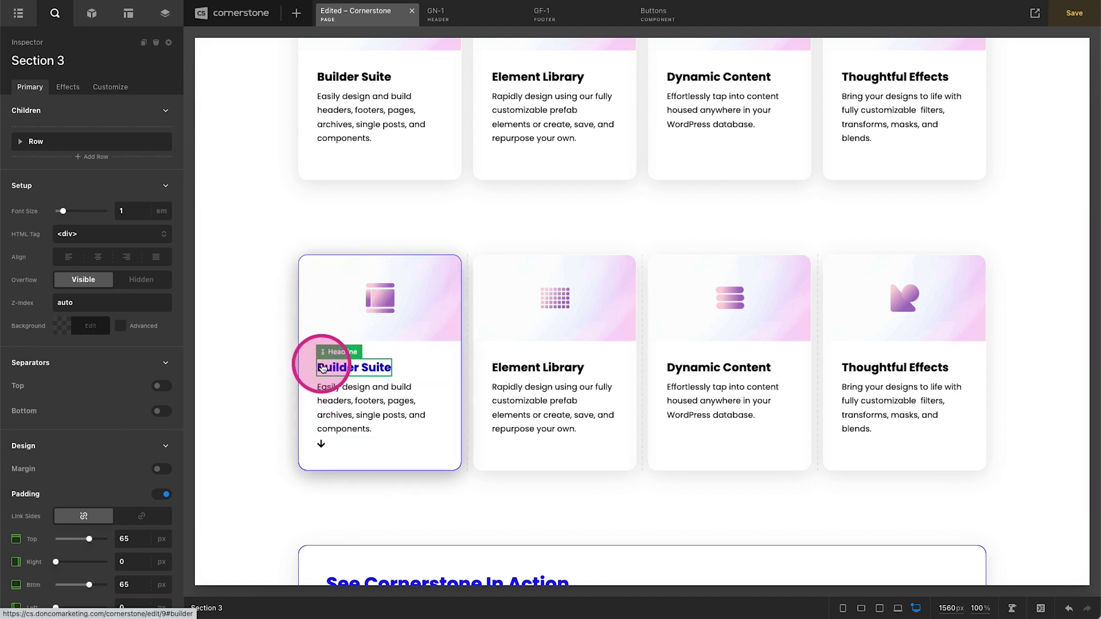
left_click(345, 312)
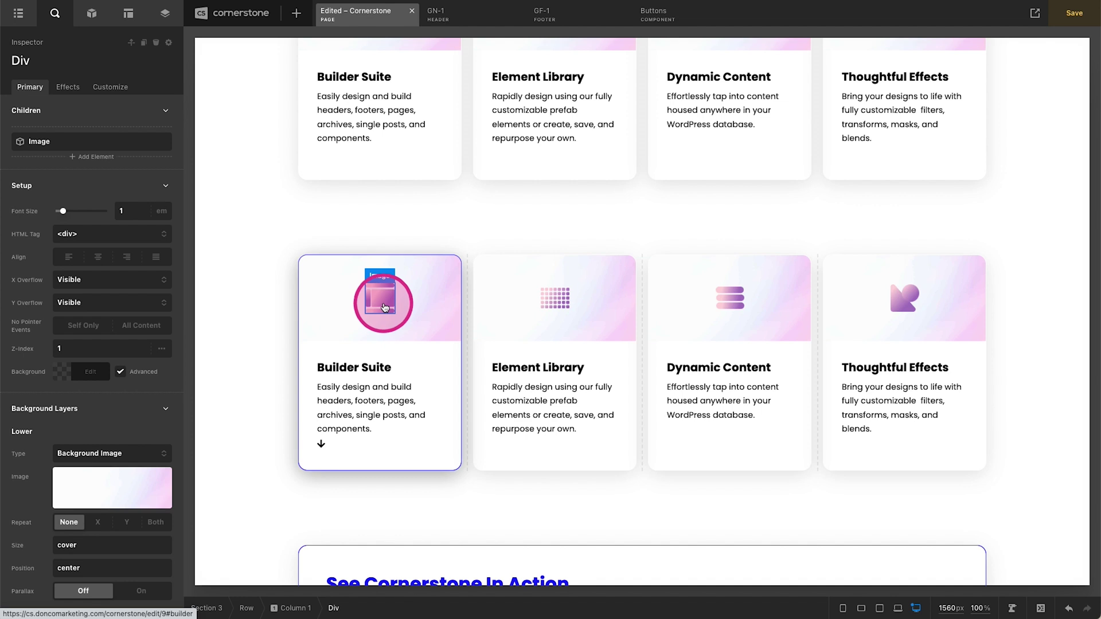
left_click(320, 443)
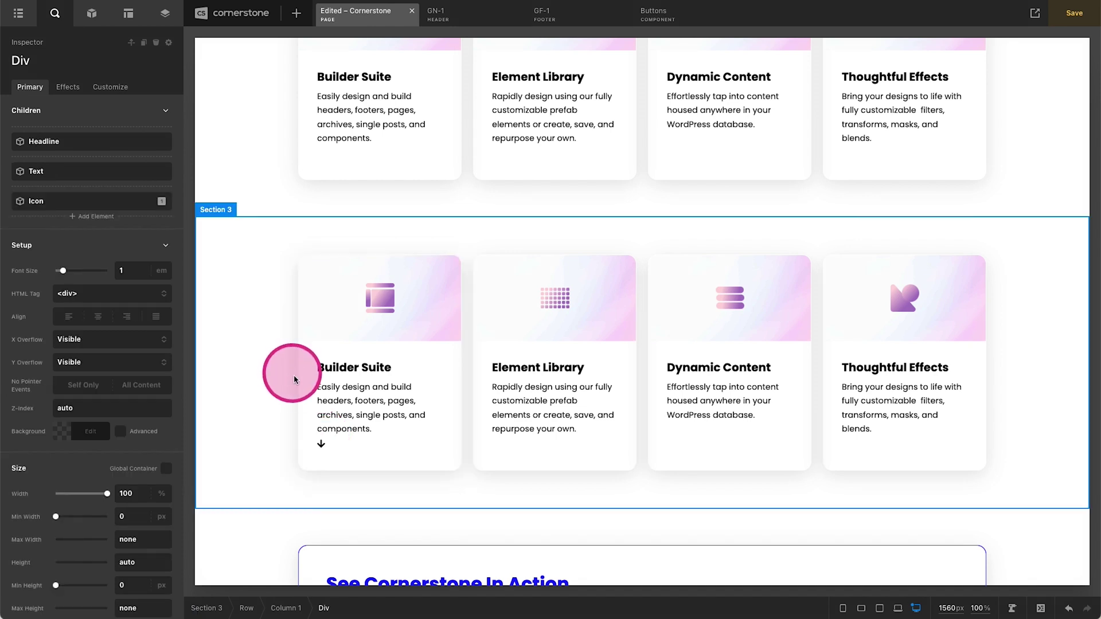
left_click(315, 365)
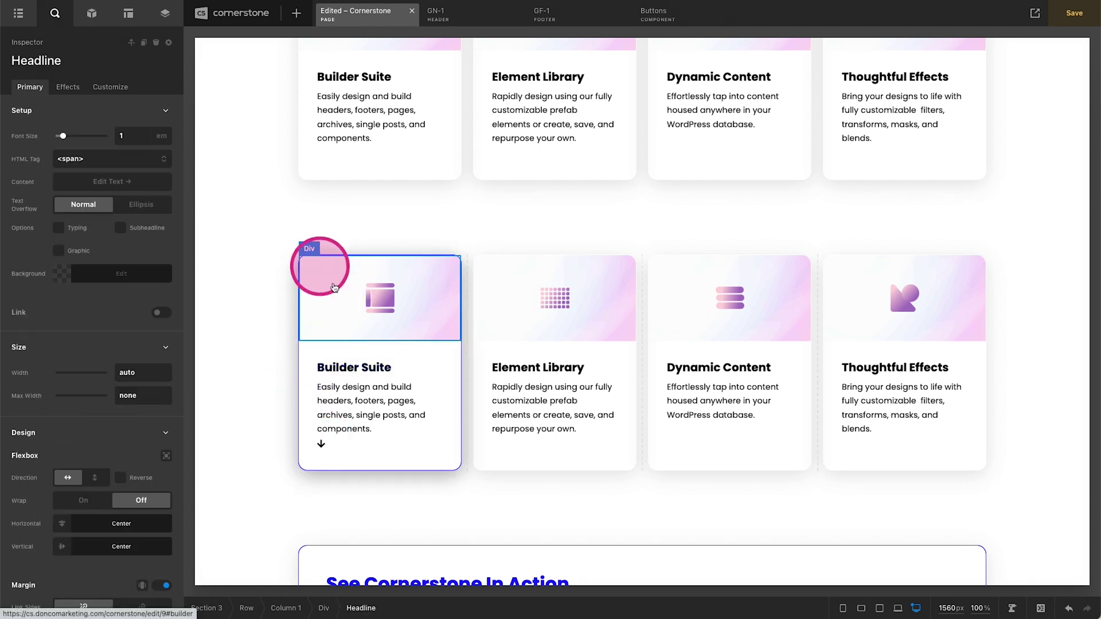
left_click(287, 608)
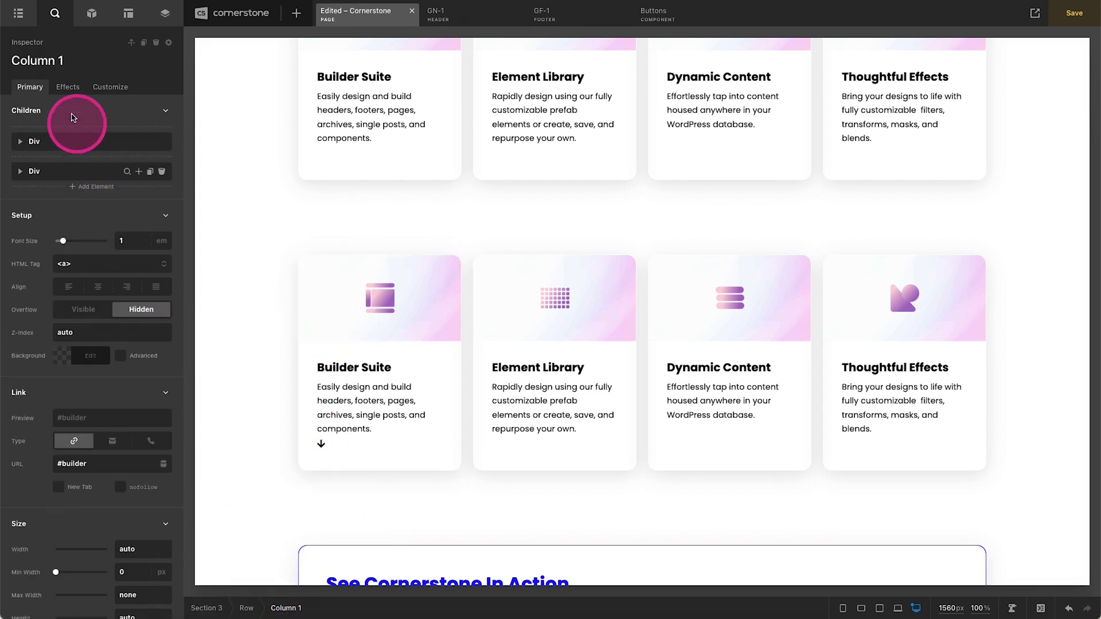
left_click(66, 87)
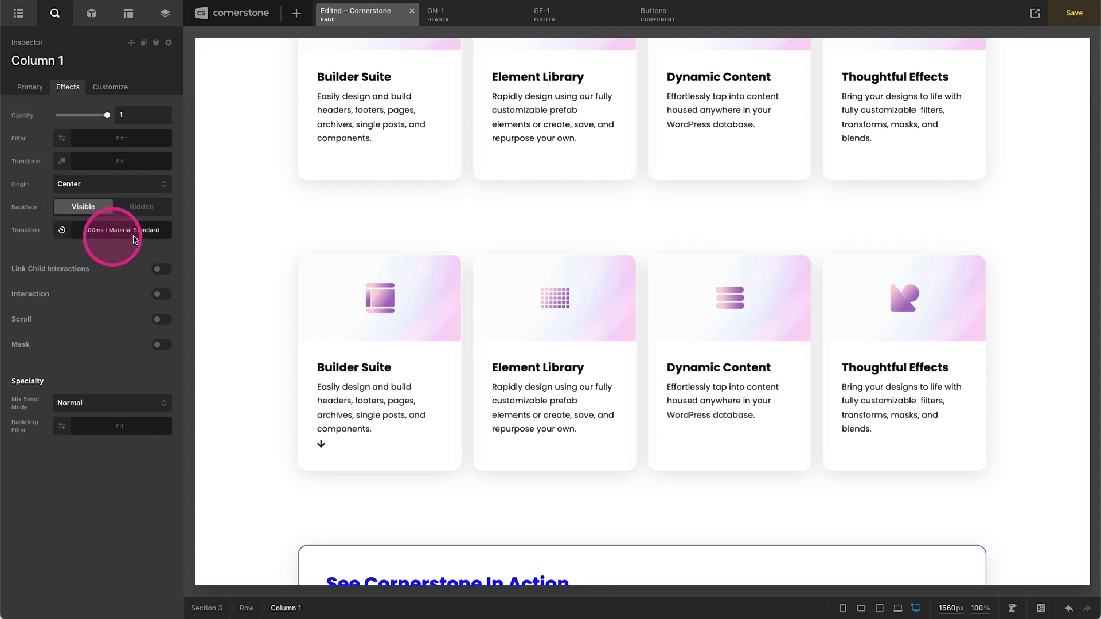
Give the Builder Suite column an 800 ms transition, linked child interactions and a Transform interaction
left_click(91, 230)
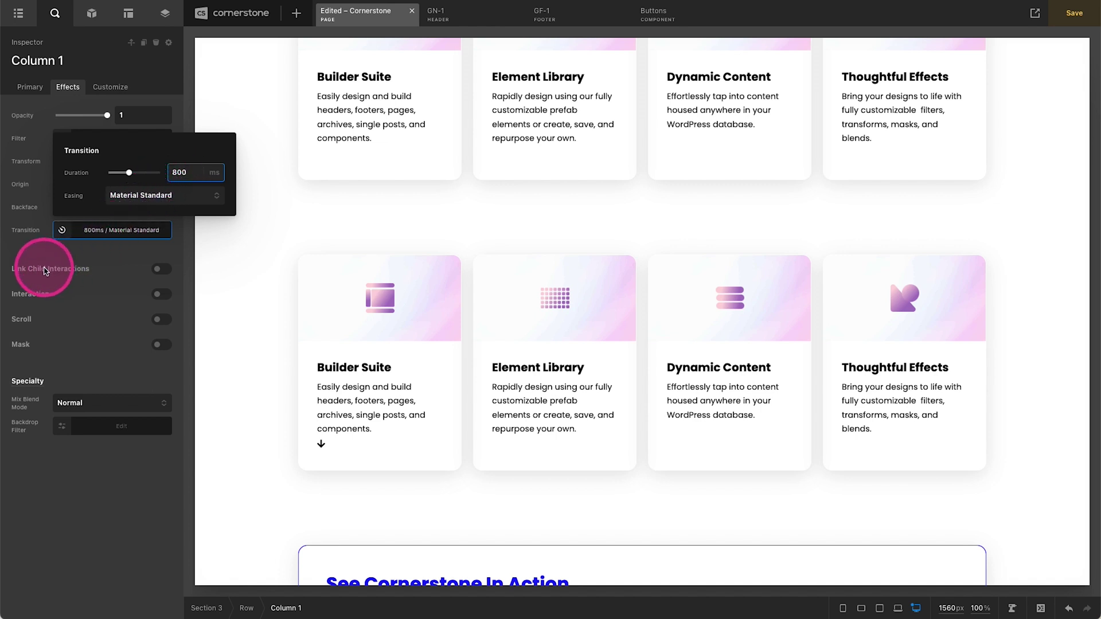
left_click(159, 270)
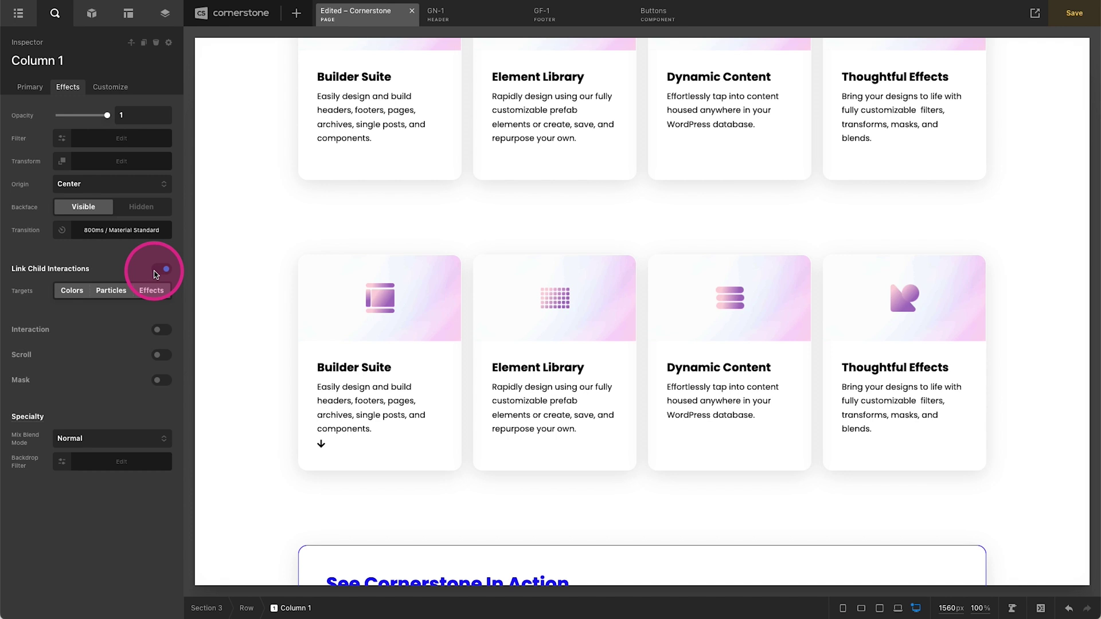
left_click(159, 330)
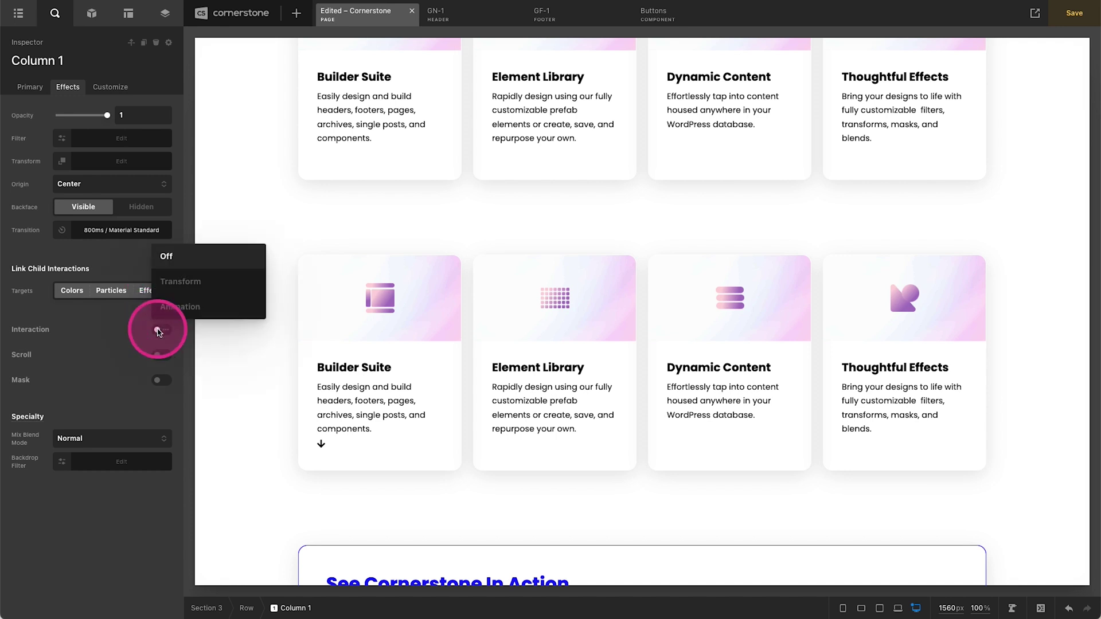
left_click(176, 283)
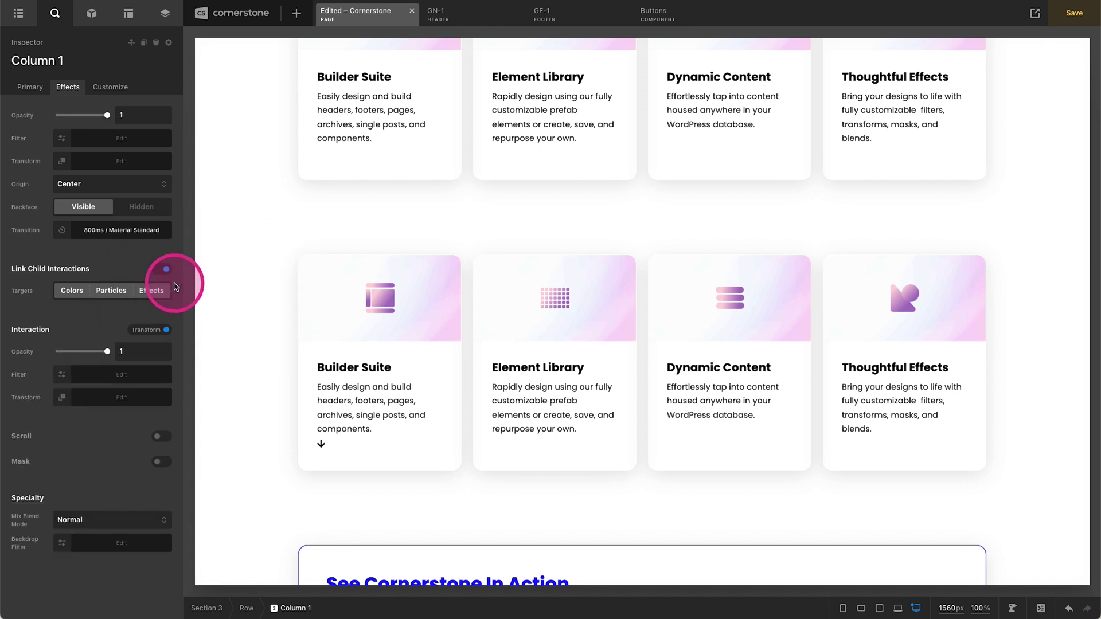
Set the column's hover transform to translate(0px, -5px) so the card lifts 5 px
left_click(118, 397)
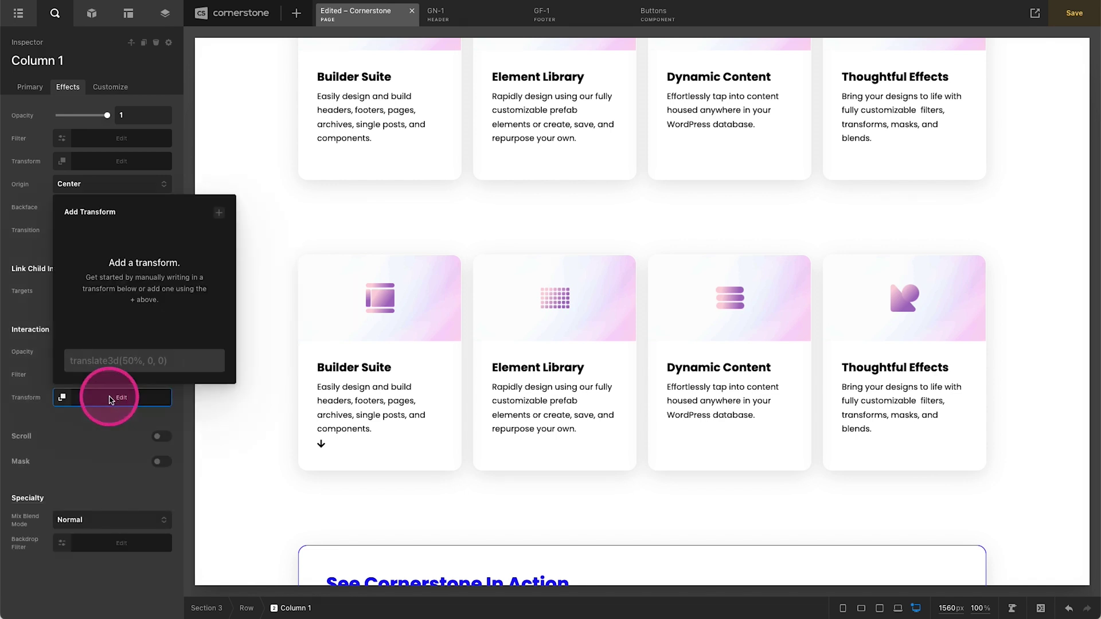
left_click(218, 212)
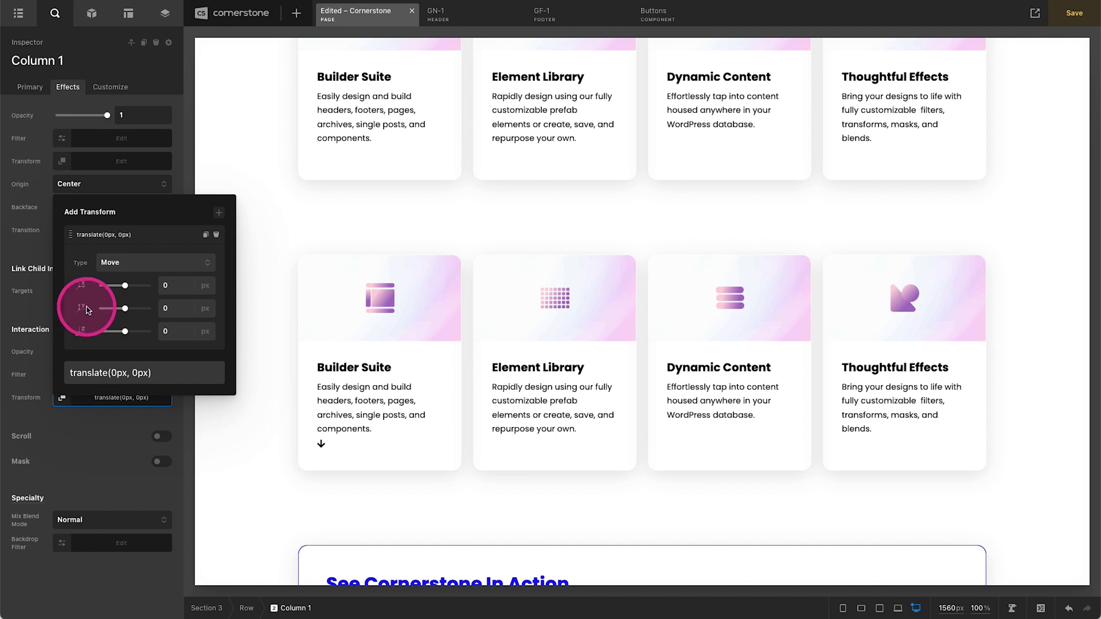
left_click(159, 302)
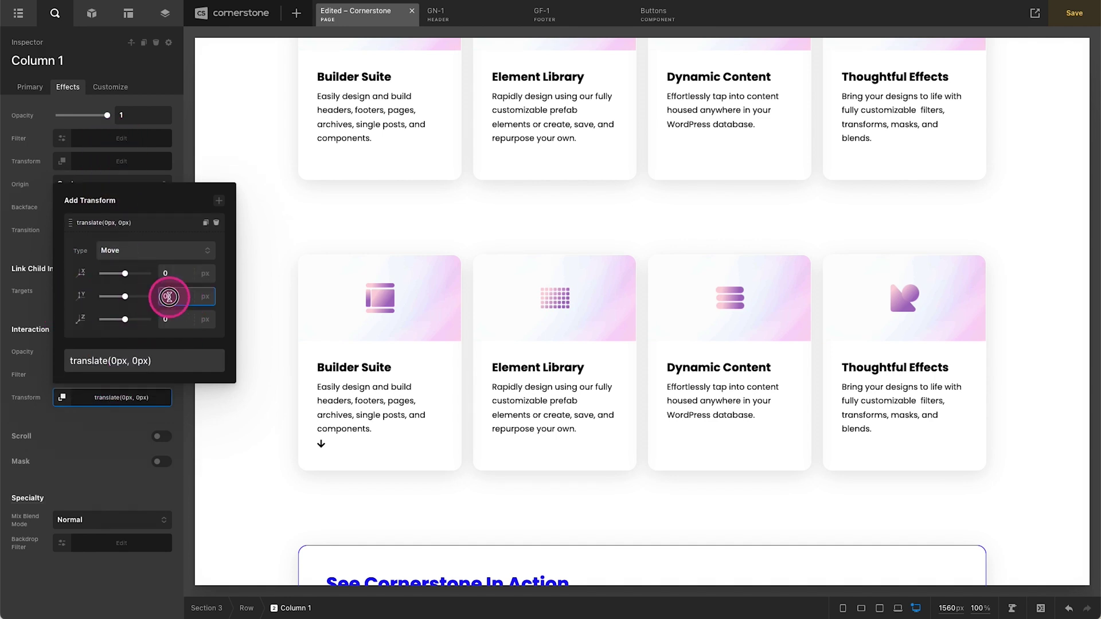
type("-5")
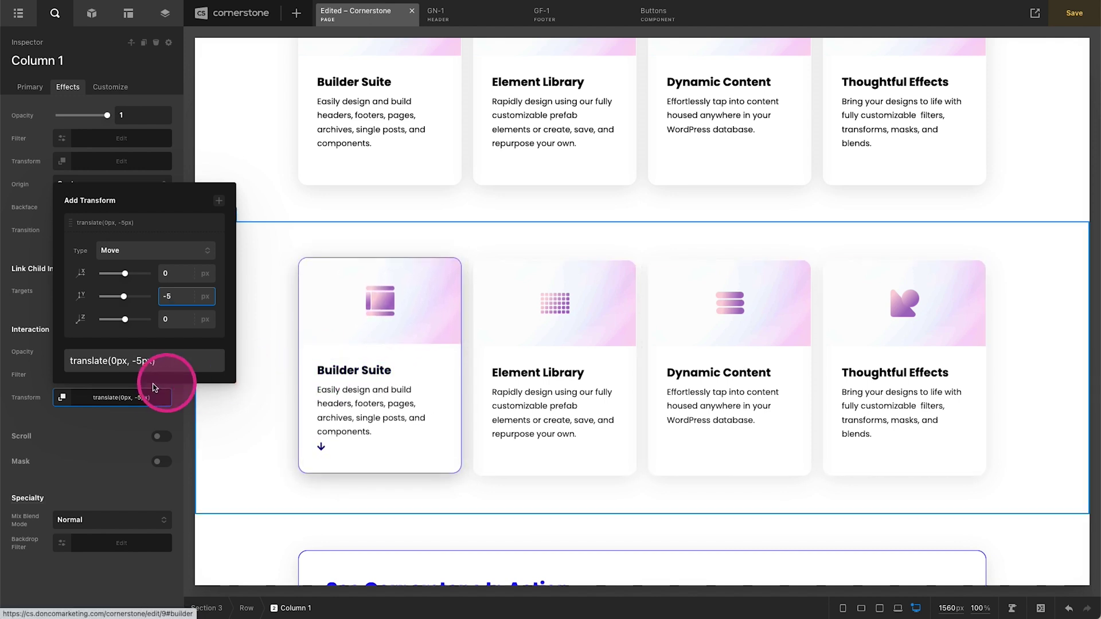
left_click(120, 400)
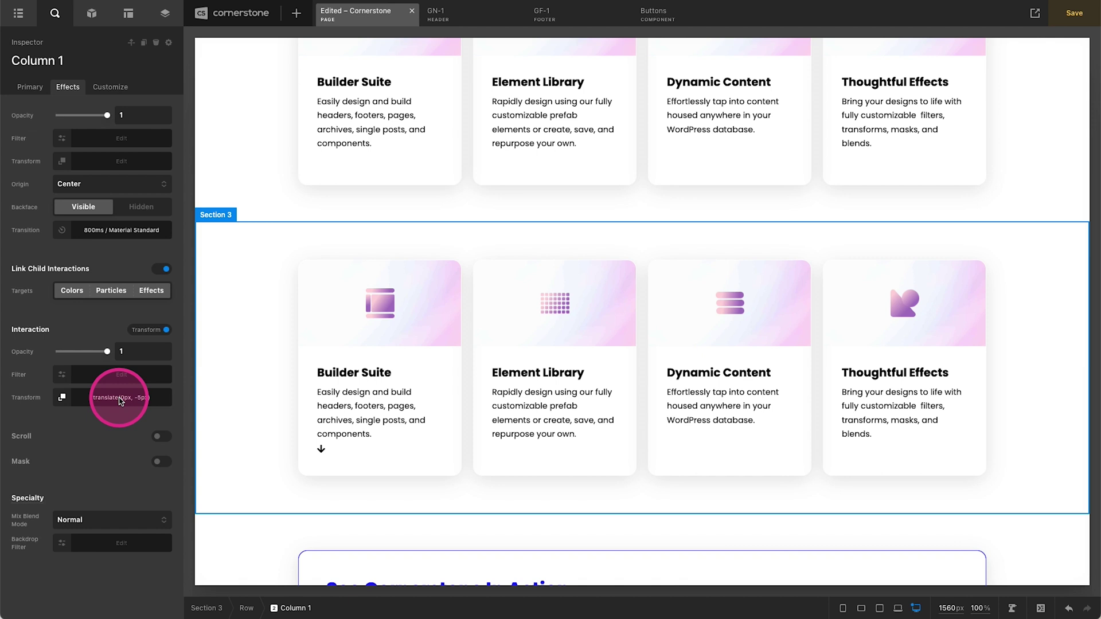
Hide the card's down-arrow icon with opacity 0 and a translate(0px, -20px) base transform
left_click(320, 445)
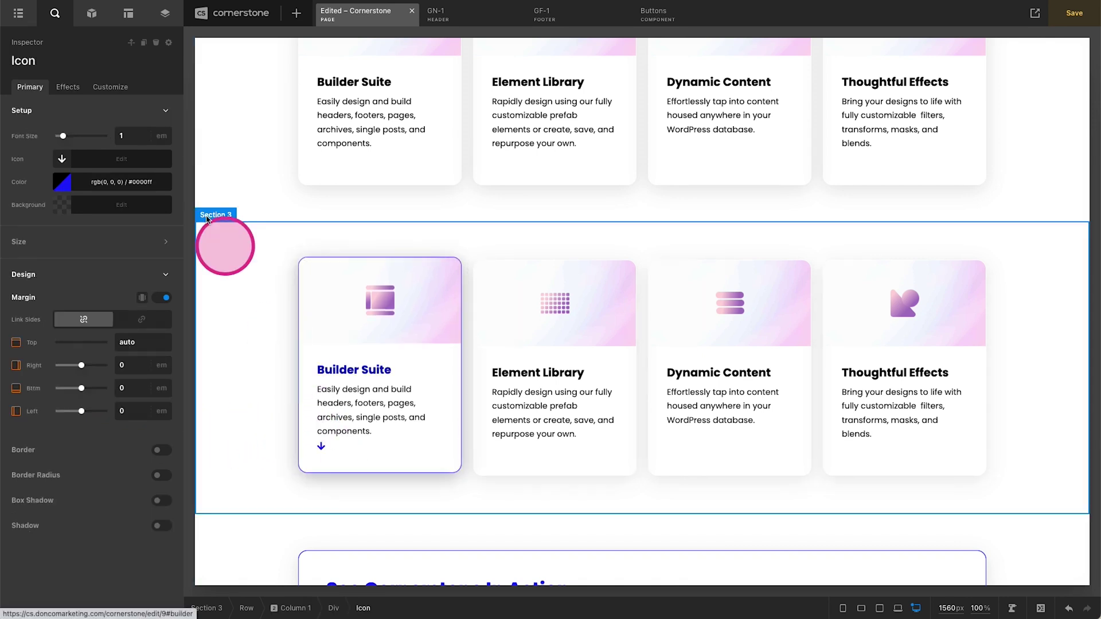
left_click(68, 87)
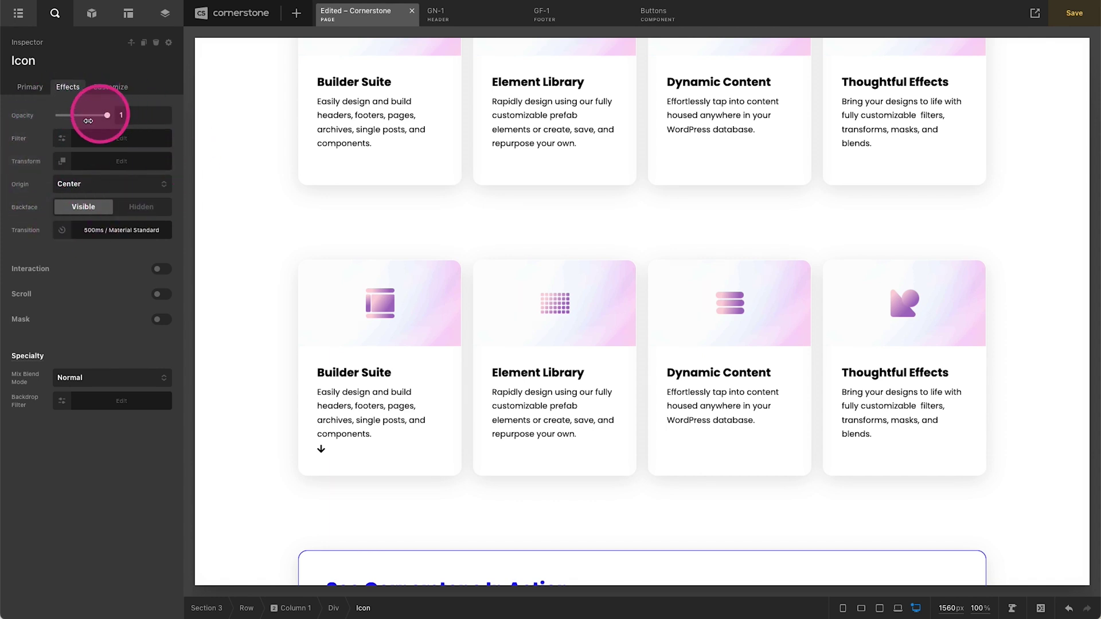
left_click(135, 114)
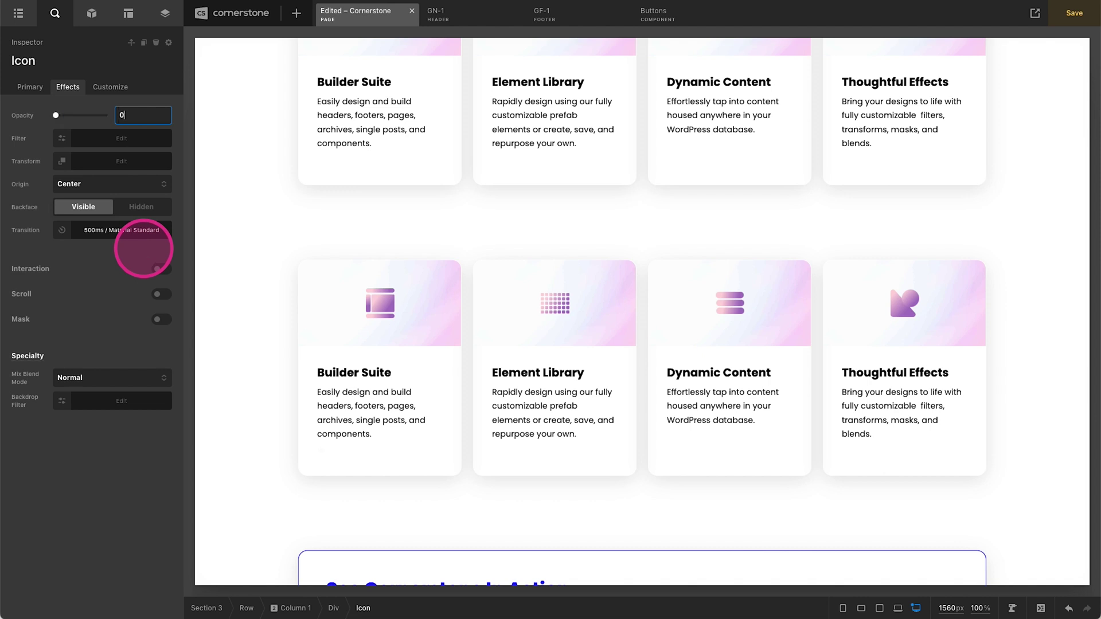
left_click(92, 161)
left_click(218, 193)
left_click(172, 289)
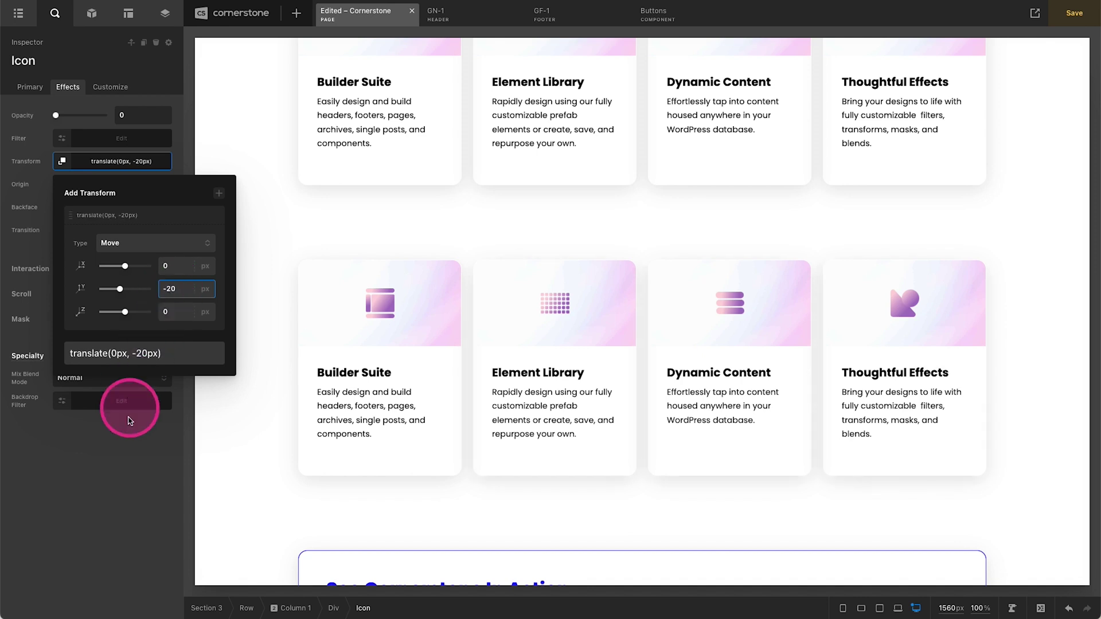
left_click(119, 449)
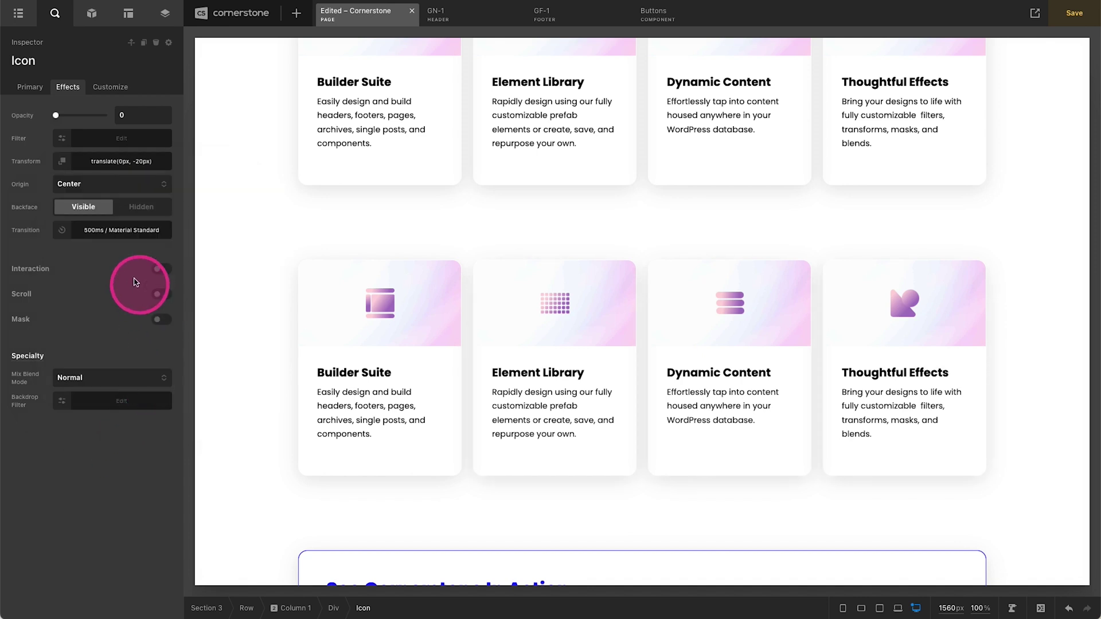
Add a Transform hover interaction revealing the arrow at opacity 1 and translate(0px, 5px)
left_click(162, 270)
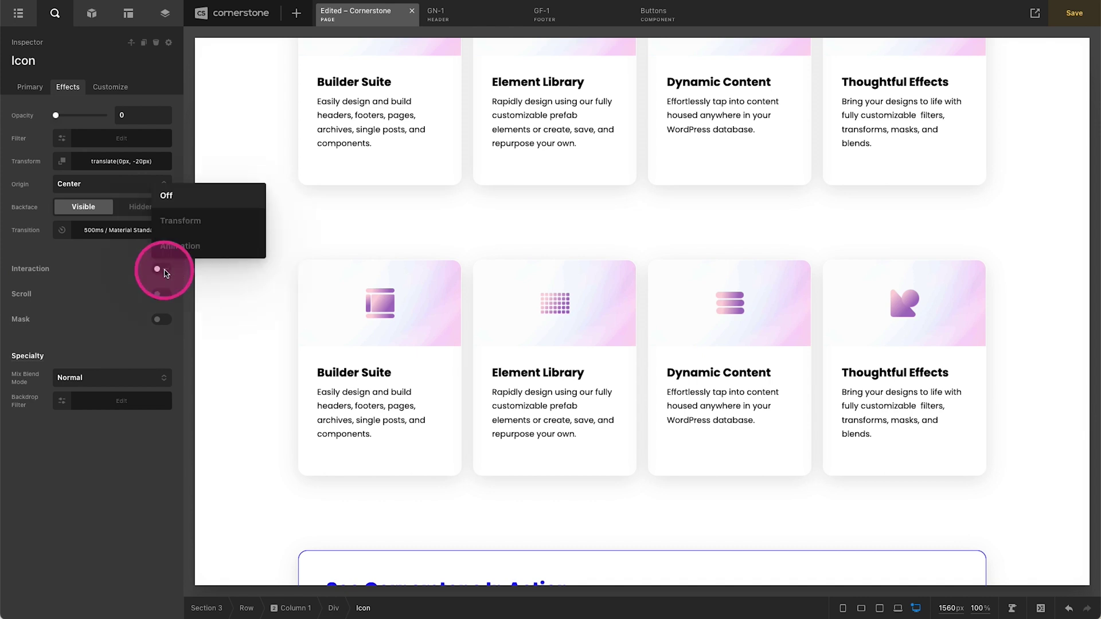
left_click(179, 223)
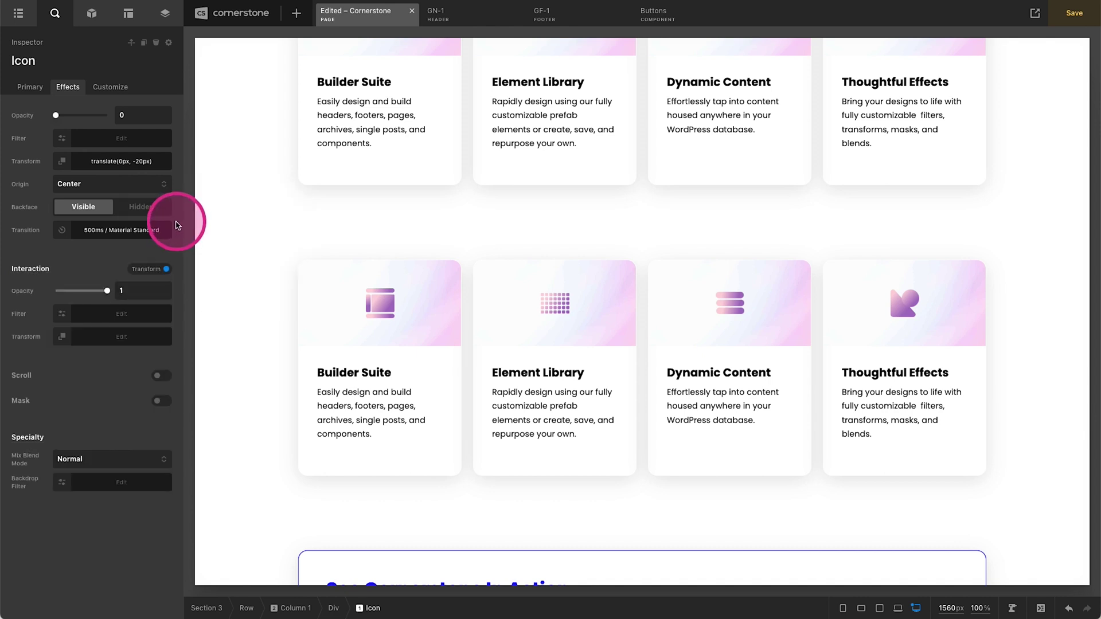
left_click(96, 336)
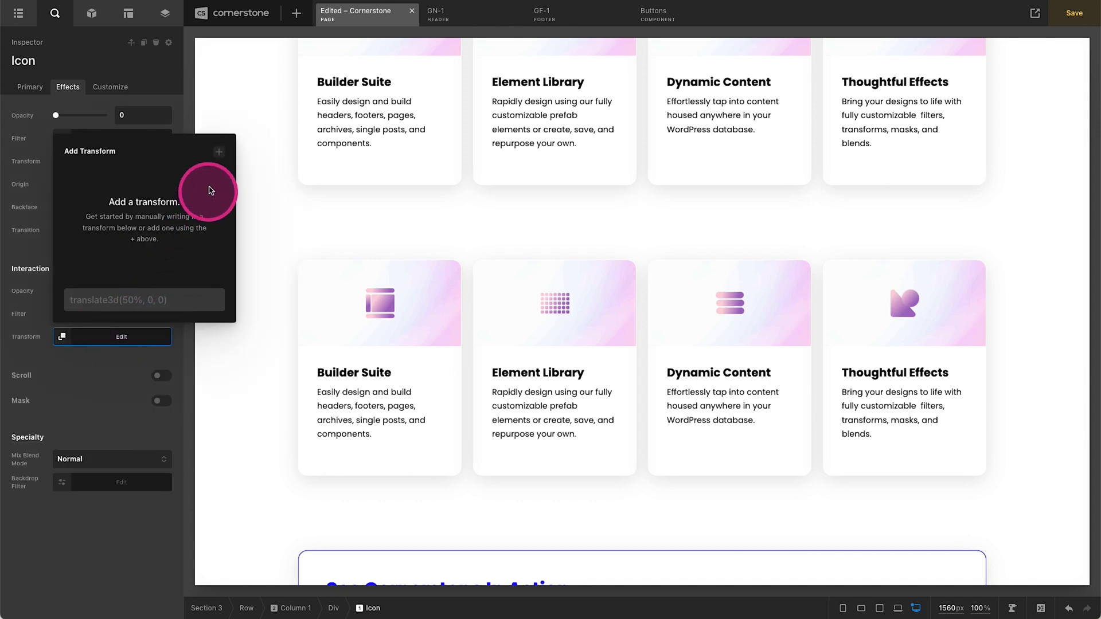
left_click(218, 151)
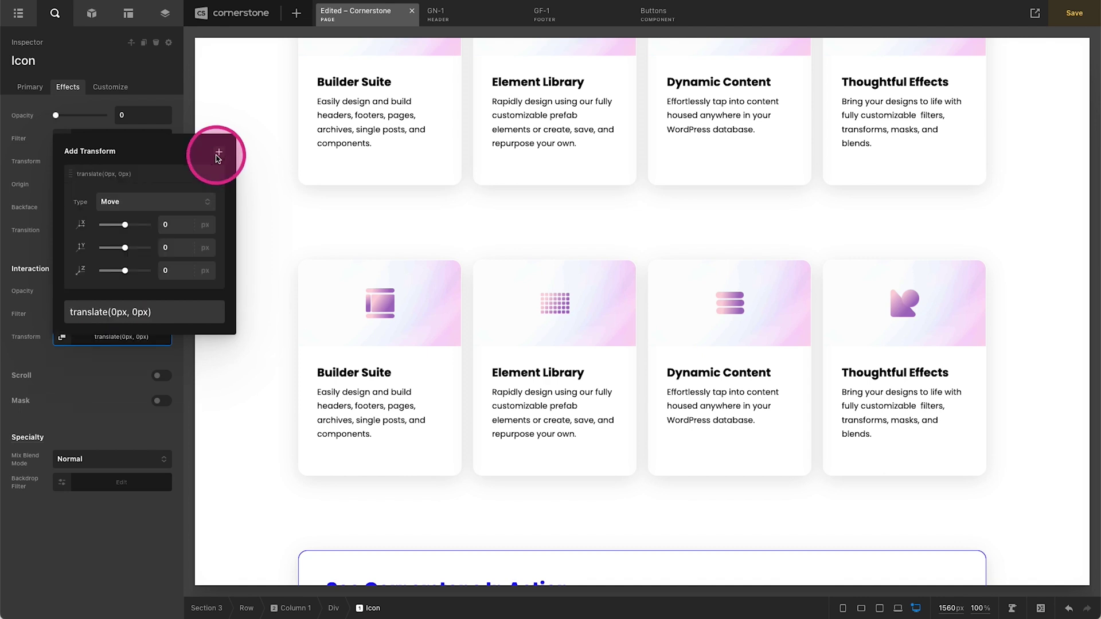
left_click(175, 250)
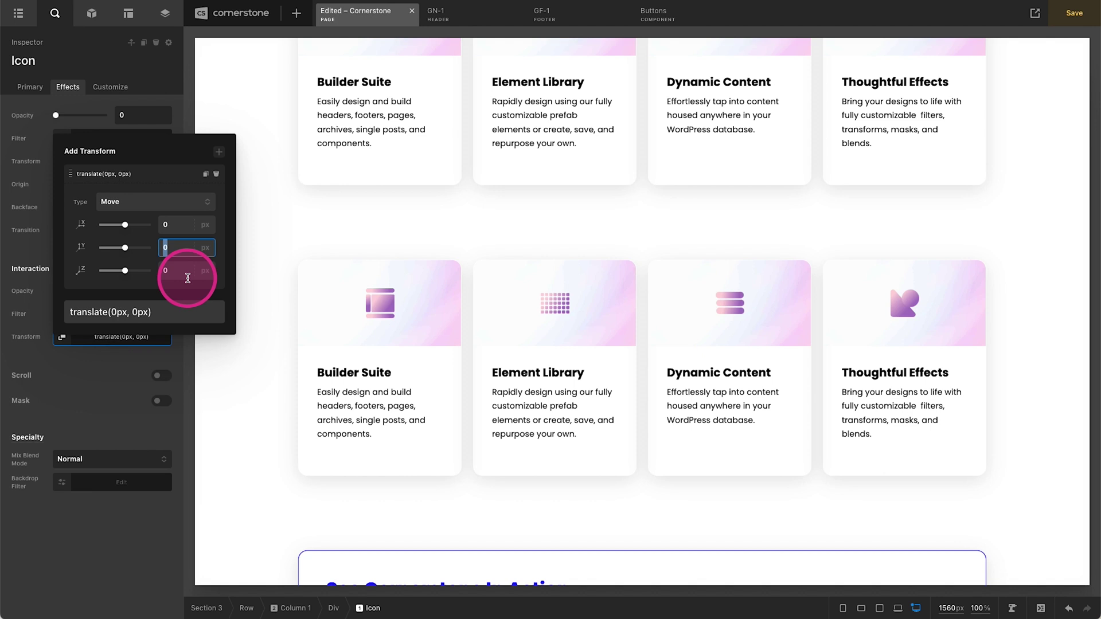
left_click(36, 356)
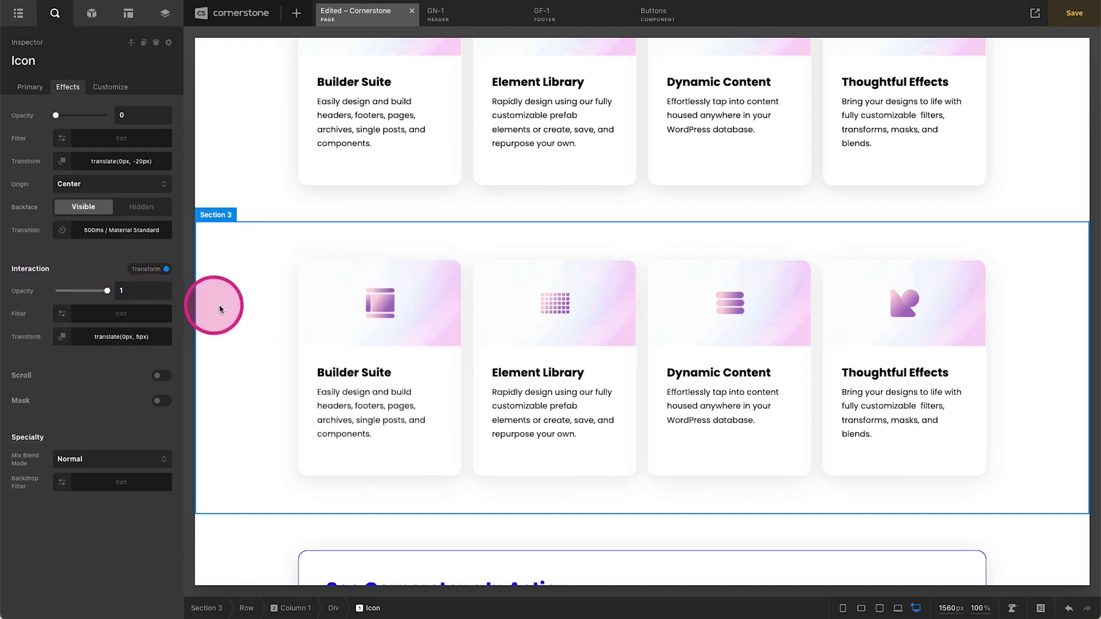
Try 300 ms and 800 ms arrow transition durations, then settle on 500 ms
left_click(112, 230)
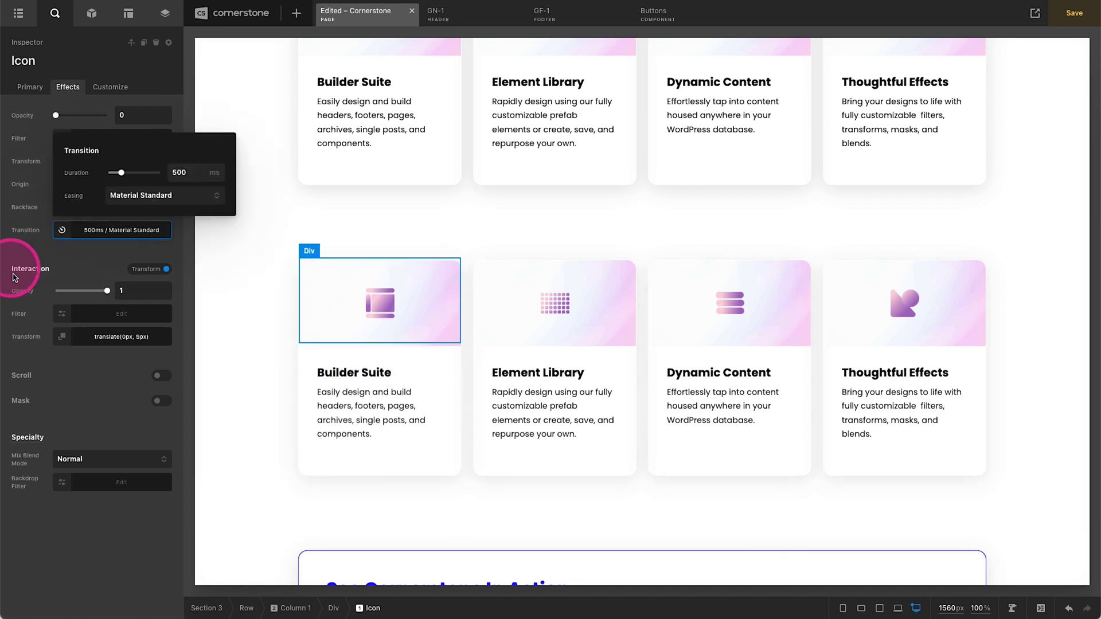
left_click(189, 173)
type("30")
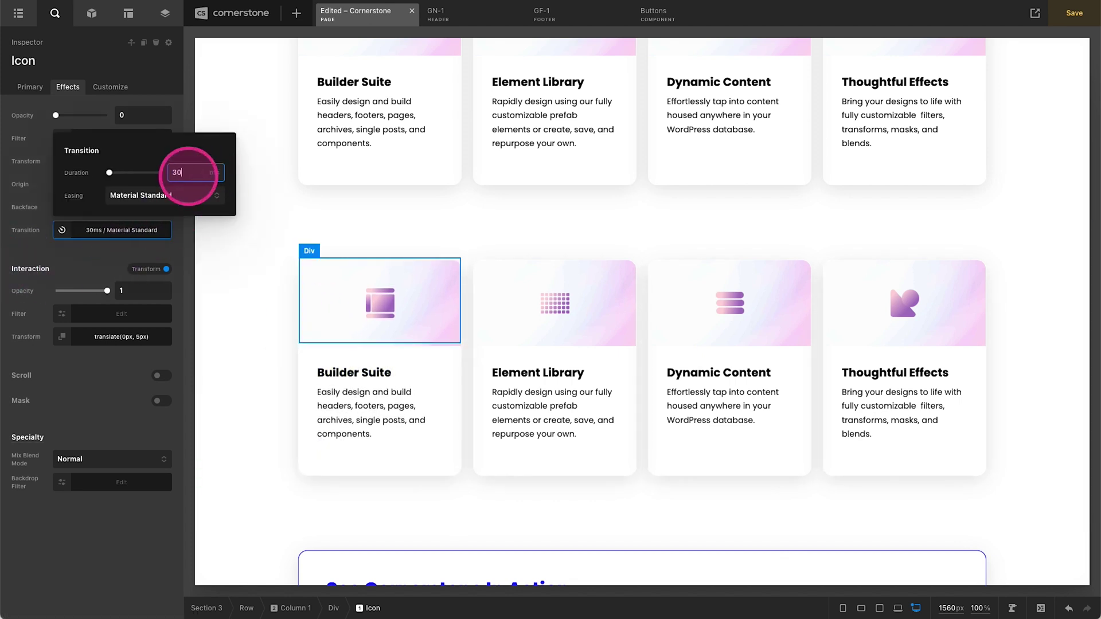
type("00")
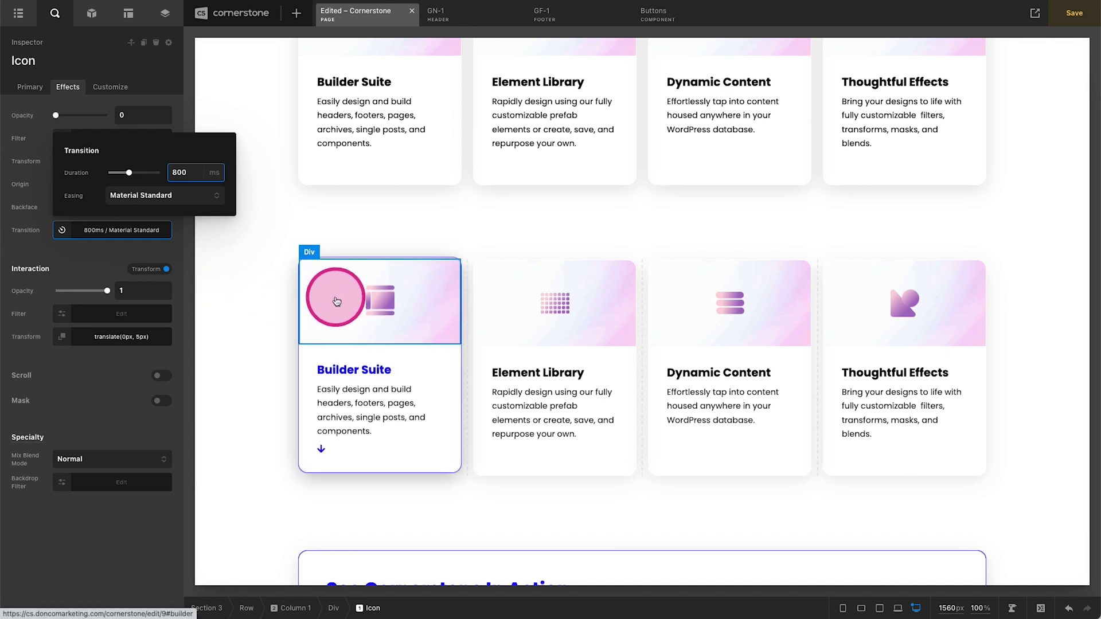
key("ctrl+a")
type("500")
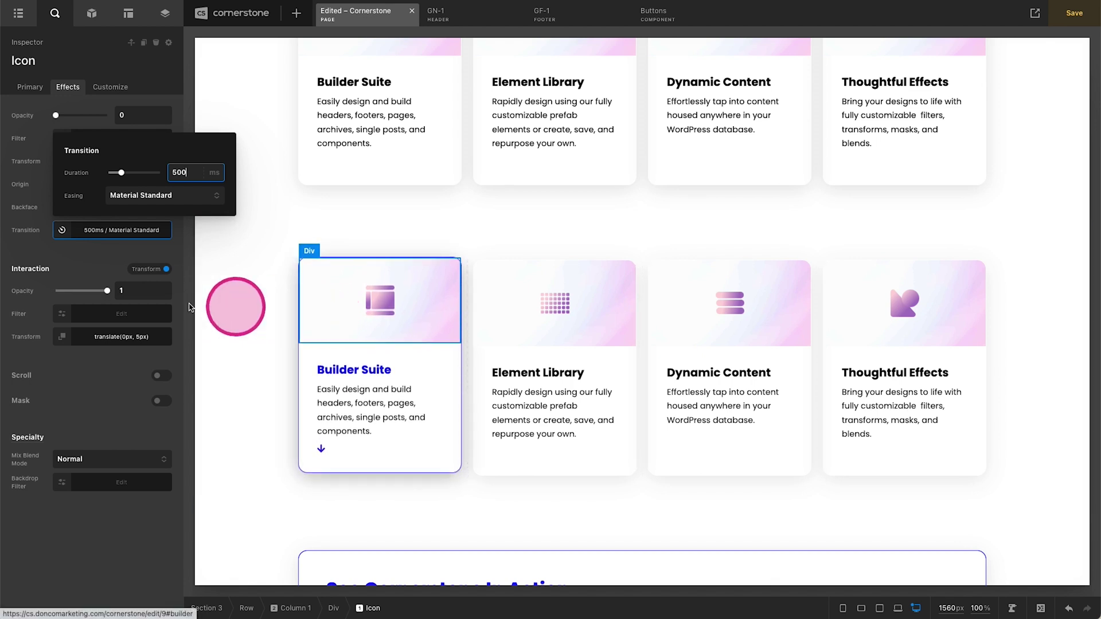
left_click(61, 282)
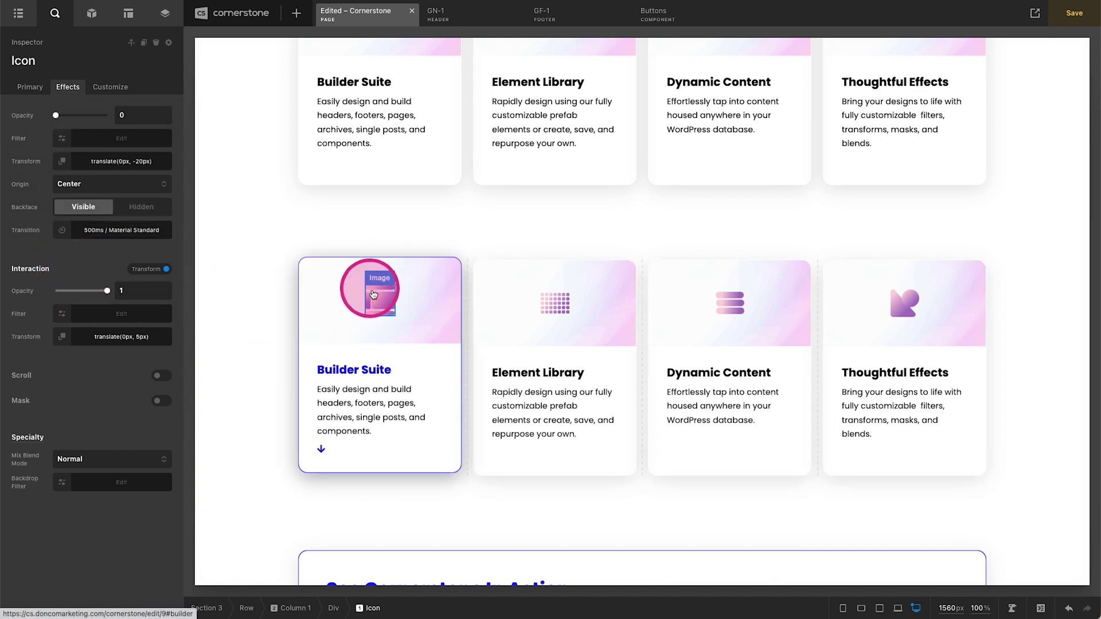
Select the Builder Suite icon image and give it an 800 ms transition
left_click(212, 412)
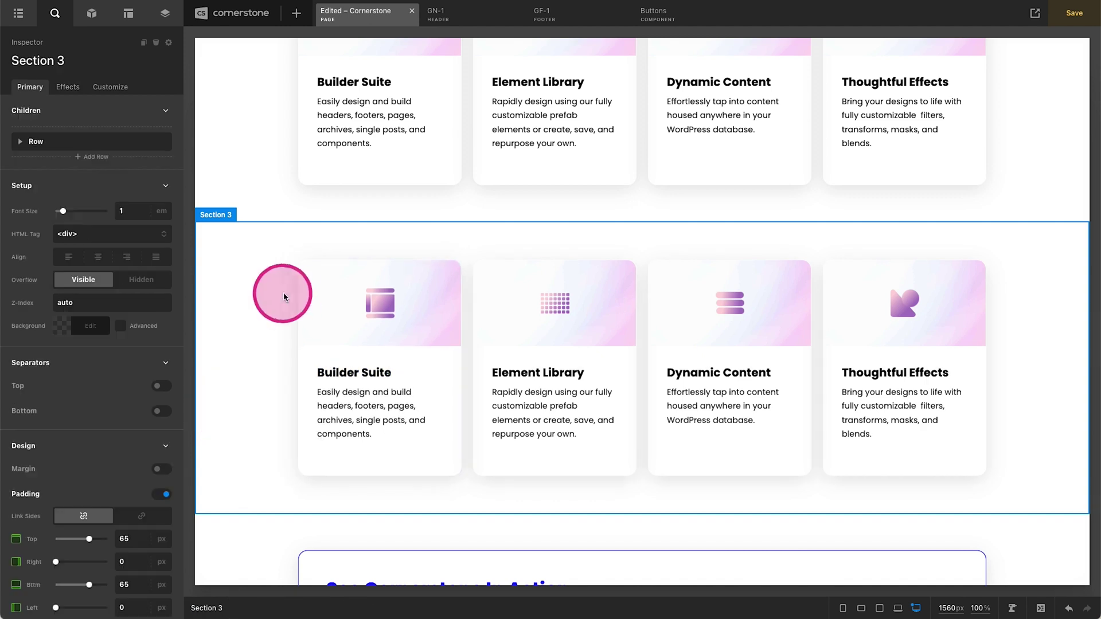
left_click(373, 303)
left_click(64, 87)
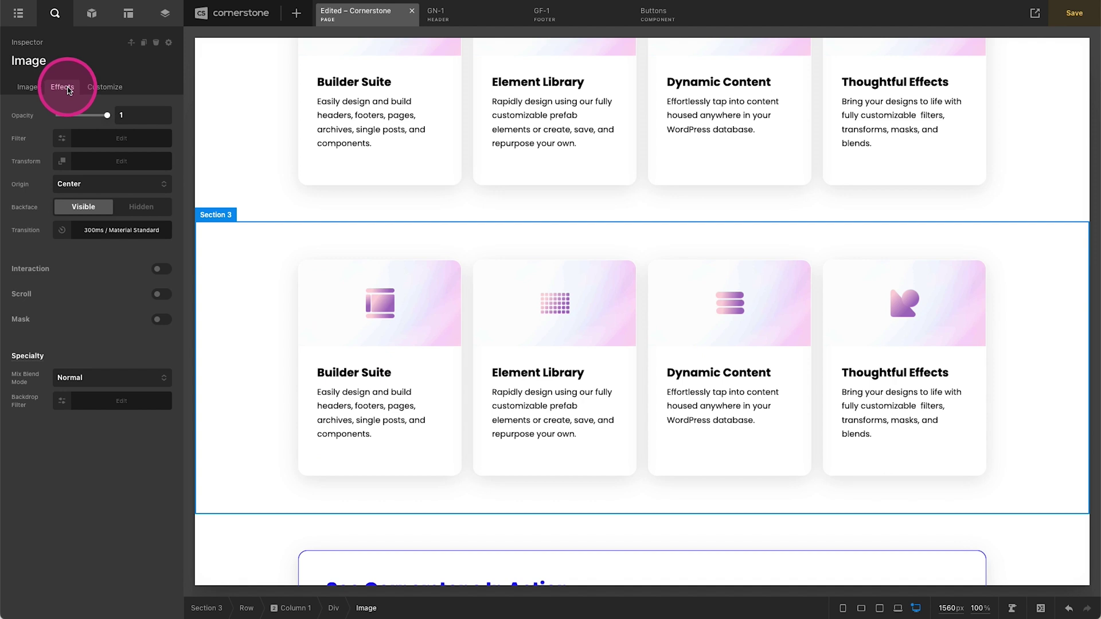
left_click(81, 232)
left_click(180, 172)
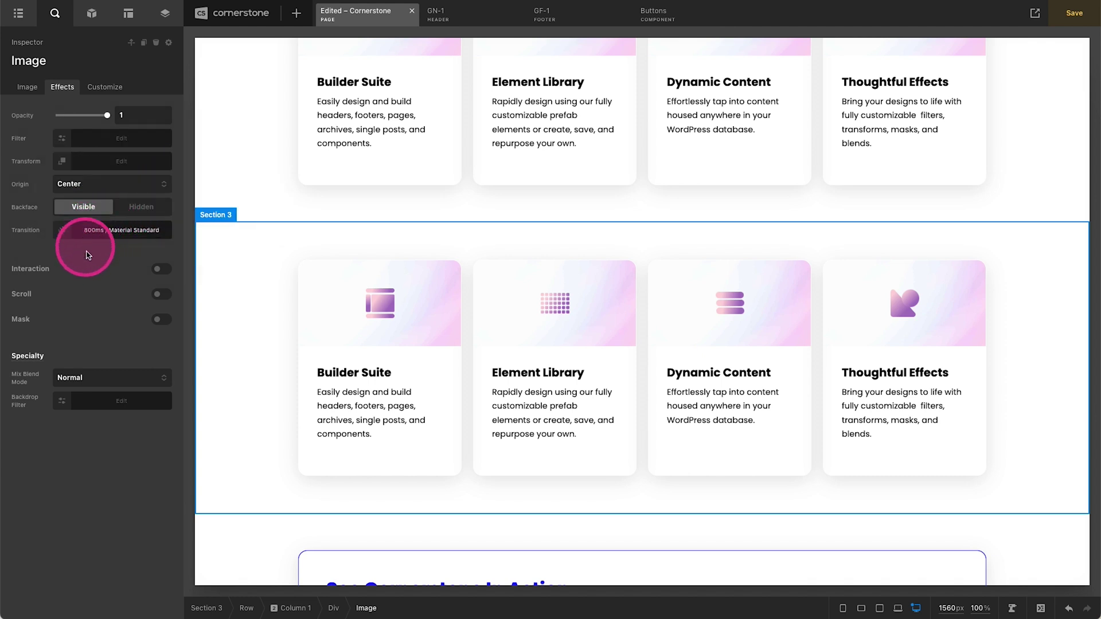
left_click(109, 230)
Turn on a Transform hover interaction for the icon image
left_click(157, 268)
left_click(175, 227)
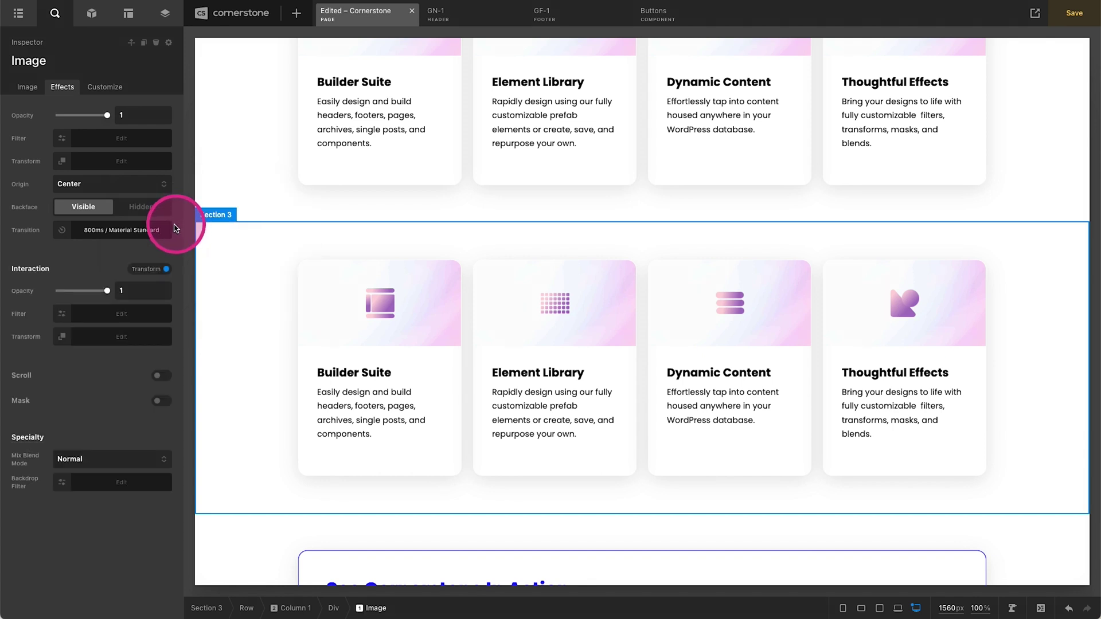
left_click(126, 336)
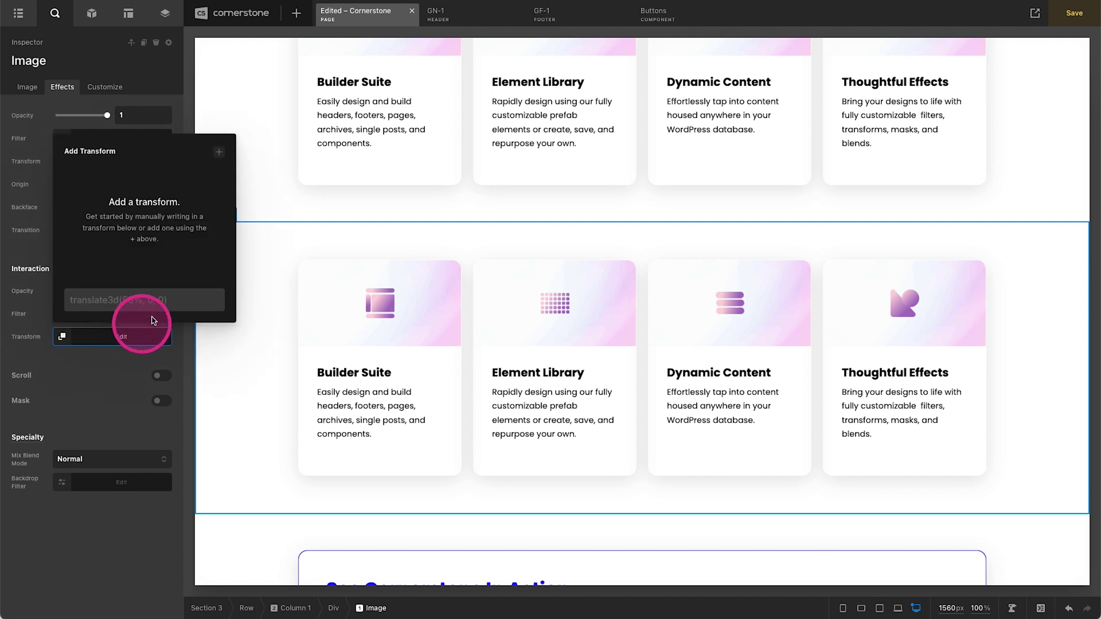
Add a rotateZ(180deg) hover transform so the icon image spins when hovered
left_click(219, 154)
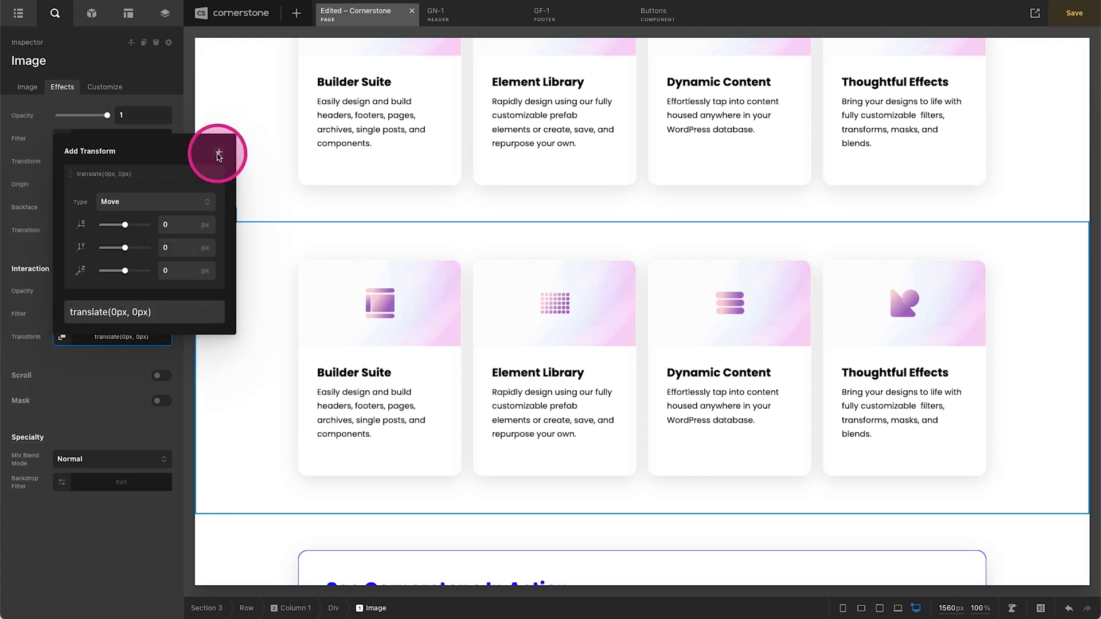
left_click(119, 209)
left_click(107, 219)
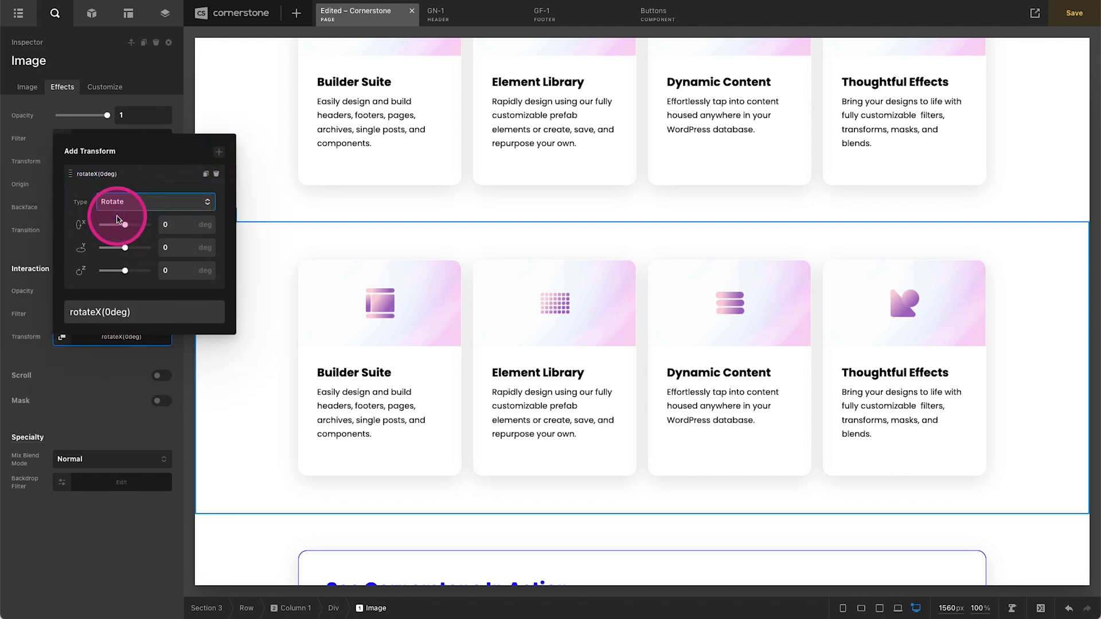
left_click(172, 274)
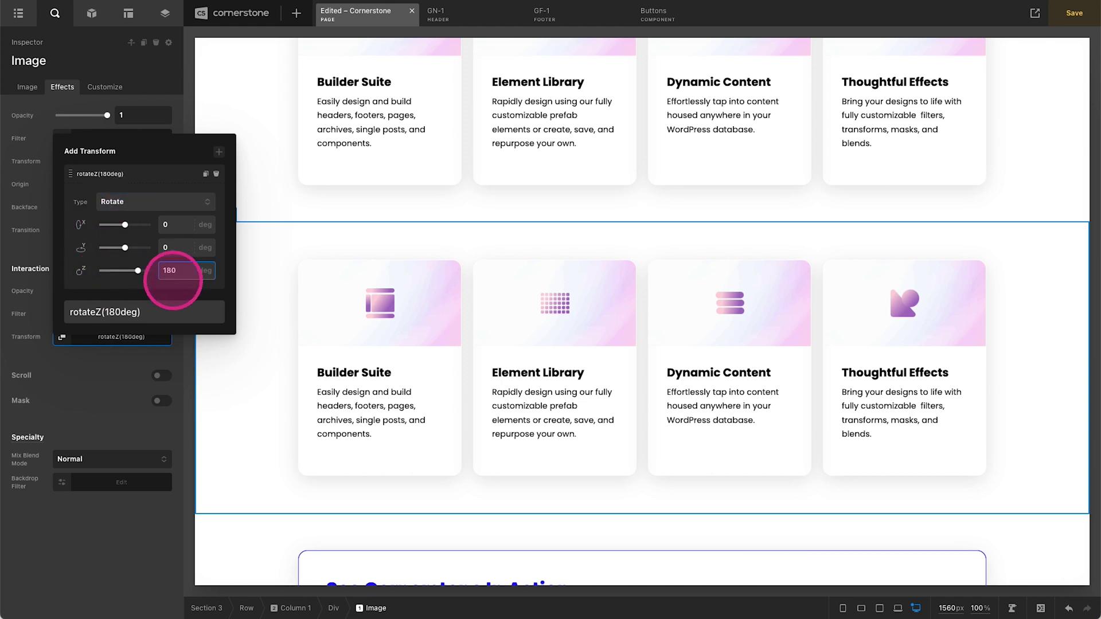
type("180")
left_click(81, 352)
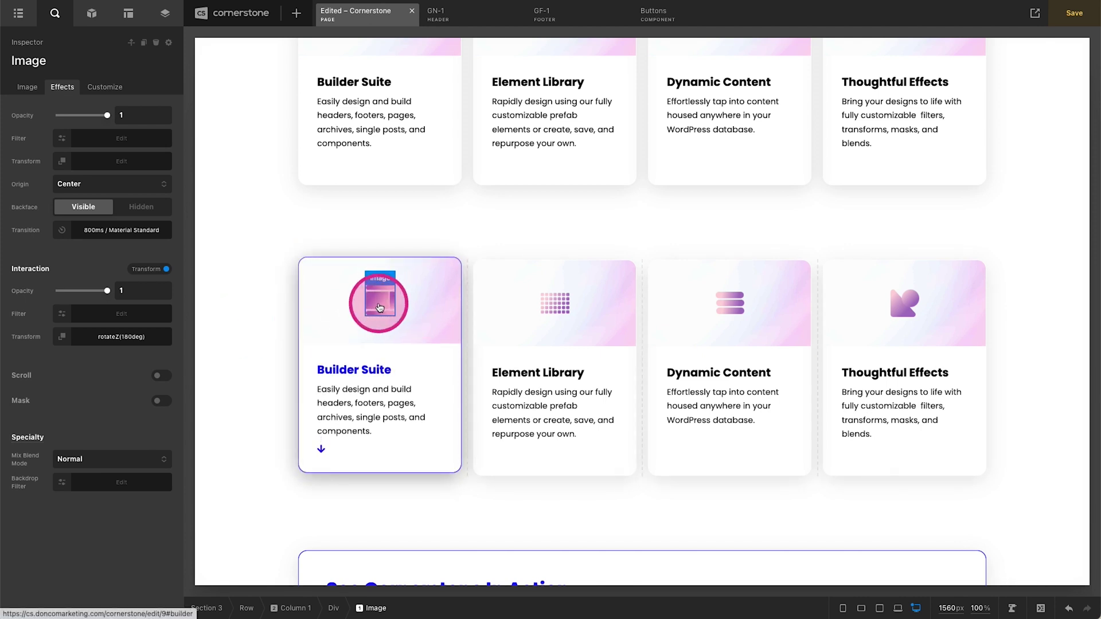
left_click(564, 304)
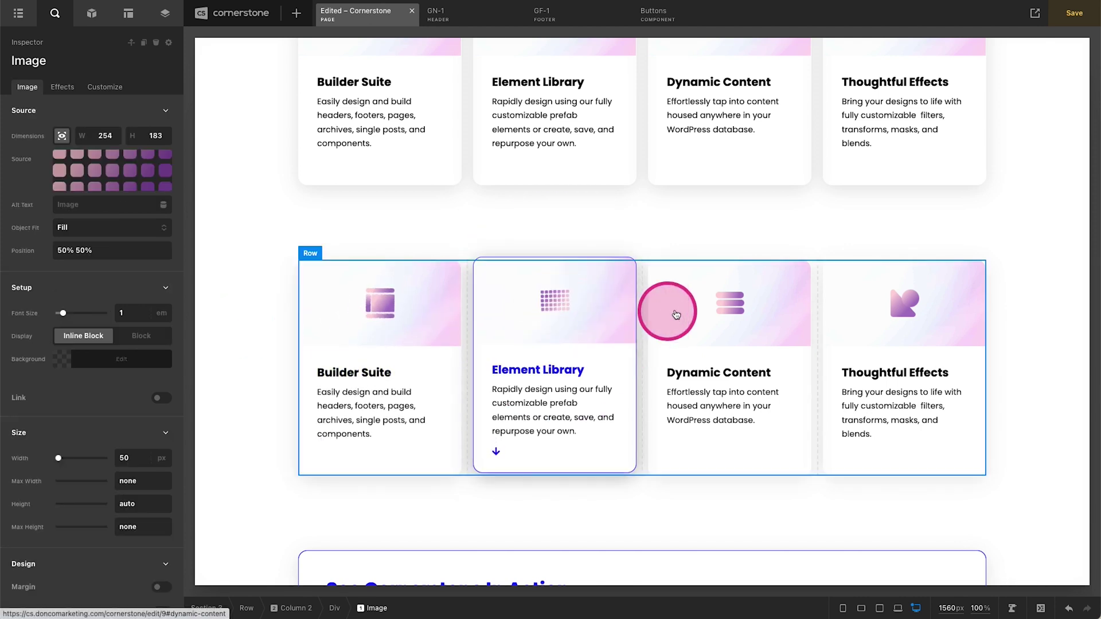
Paste the copied icon-image style onto the Thoughtful Effects card's image
left_click(728, 304)
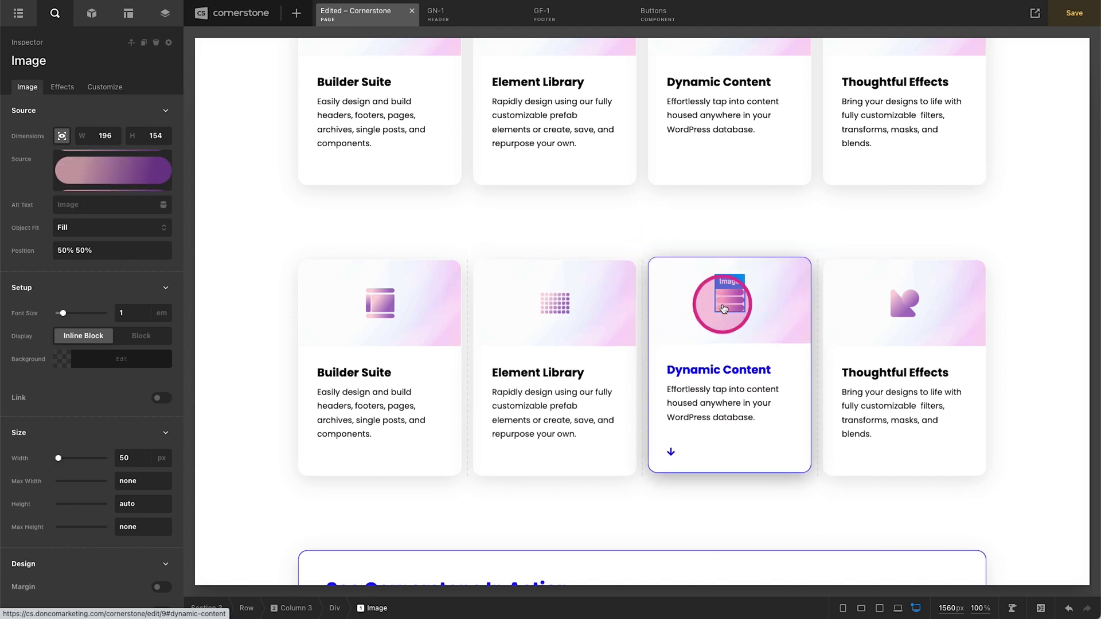
left_click(905, 310)
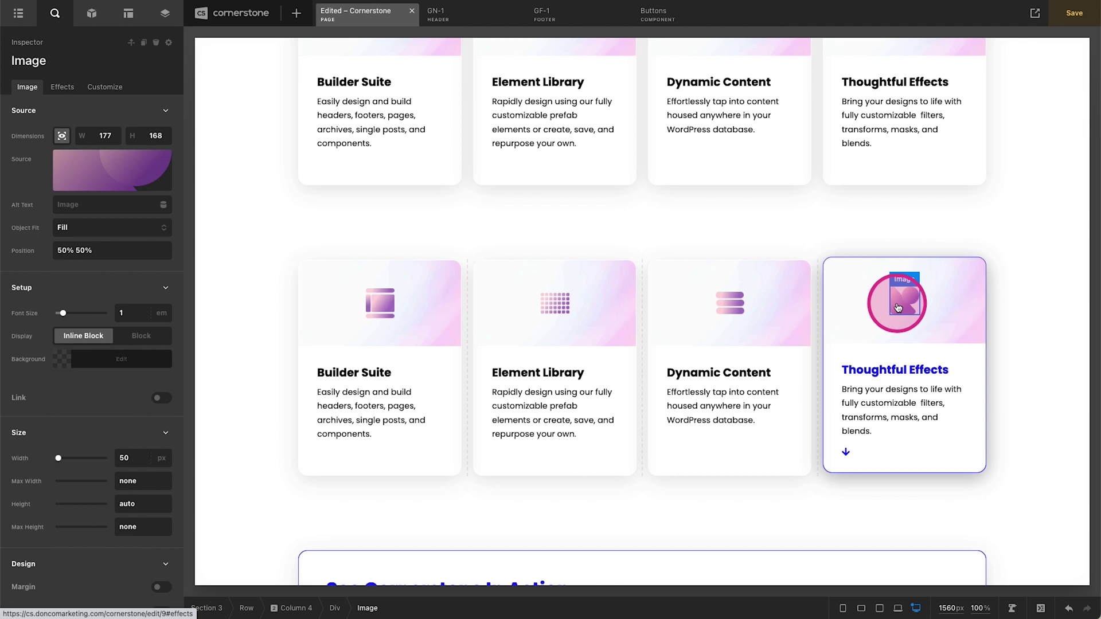
right_click(903, 304)
left_click(949, 462)
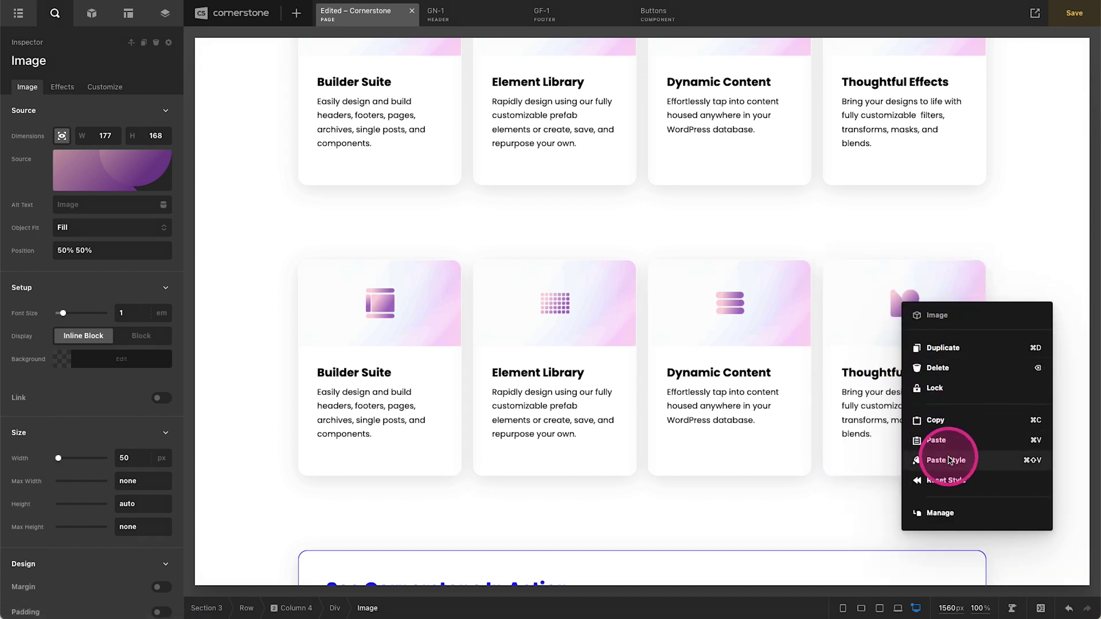